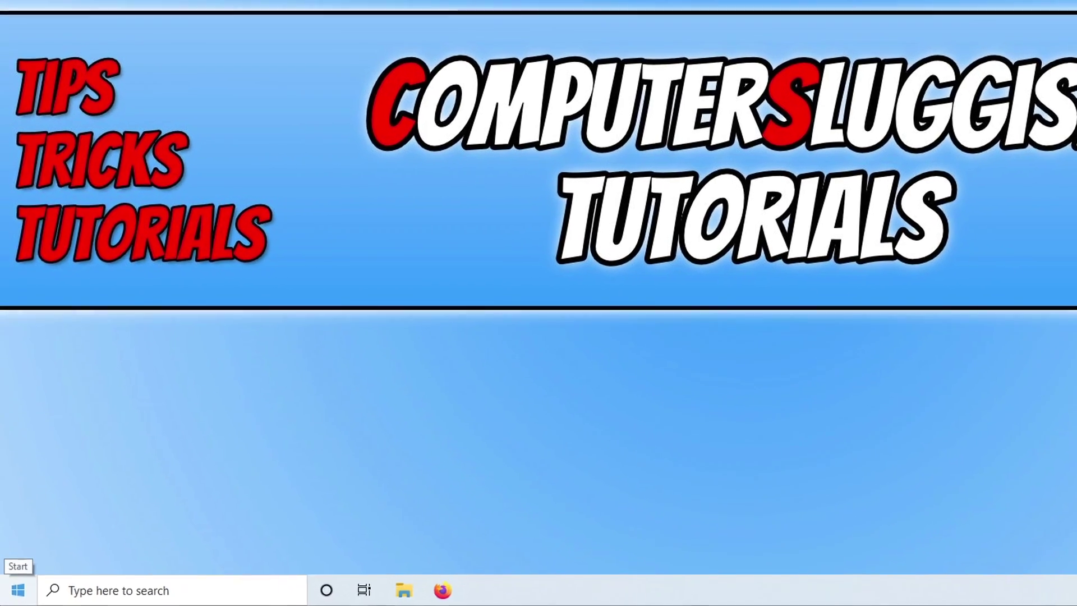
# Open Windows Settings' Update & Security page, where Windows Update reports the PC is up to date.
pyautogui.rightClick(13, 594)
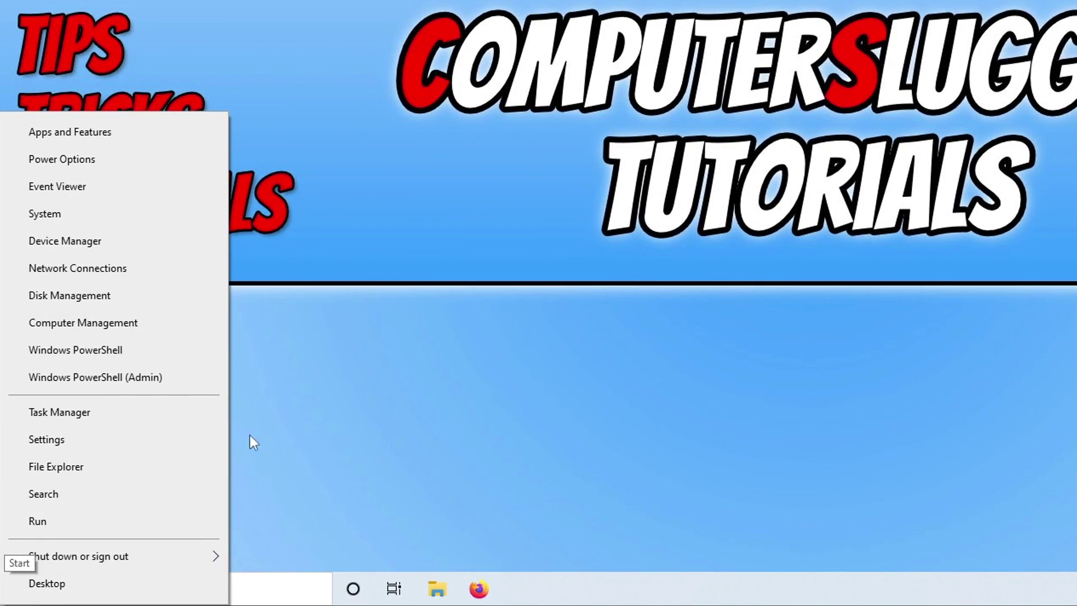
pyautogui.click(219, 439)
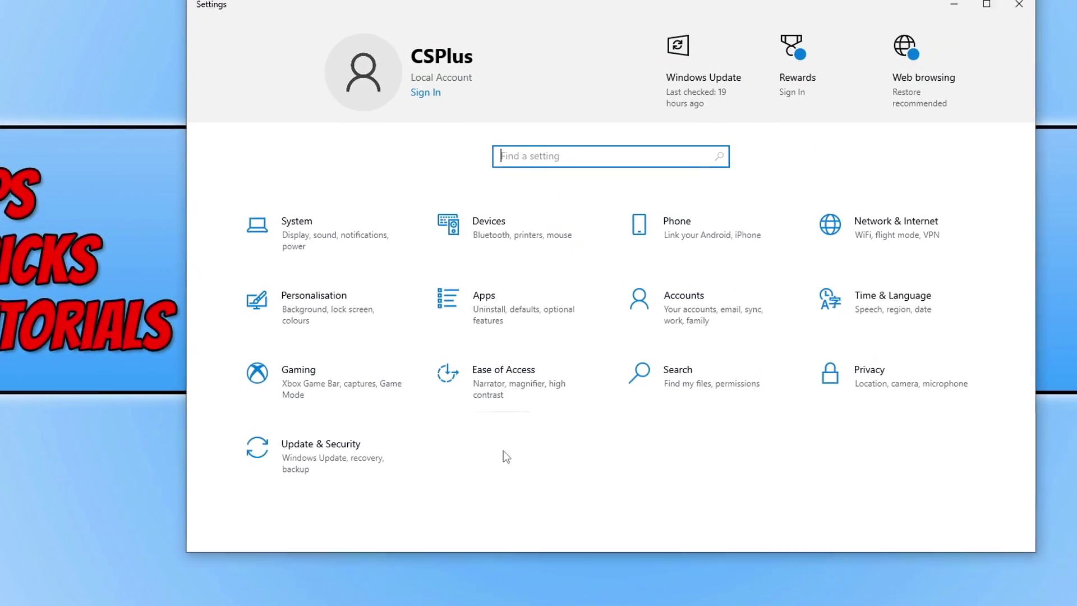
pyautogui.click(449, 359)
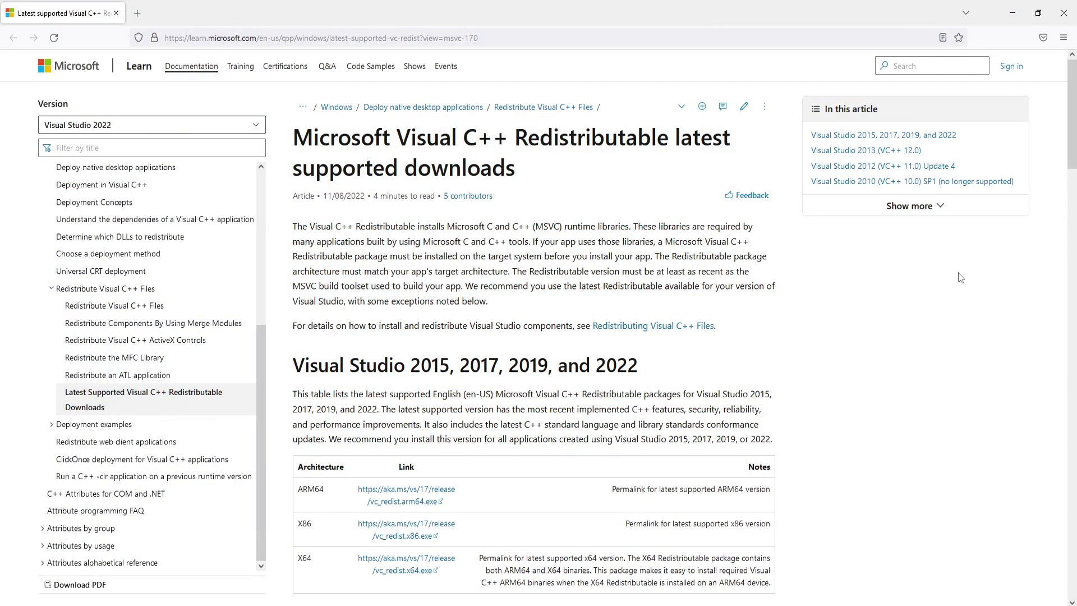
# Scroll the Microsoft Learn redistributable page down to the Visual Studio 2015–2022 download table.
pyautogui.scroll(-2, 864, 295)
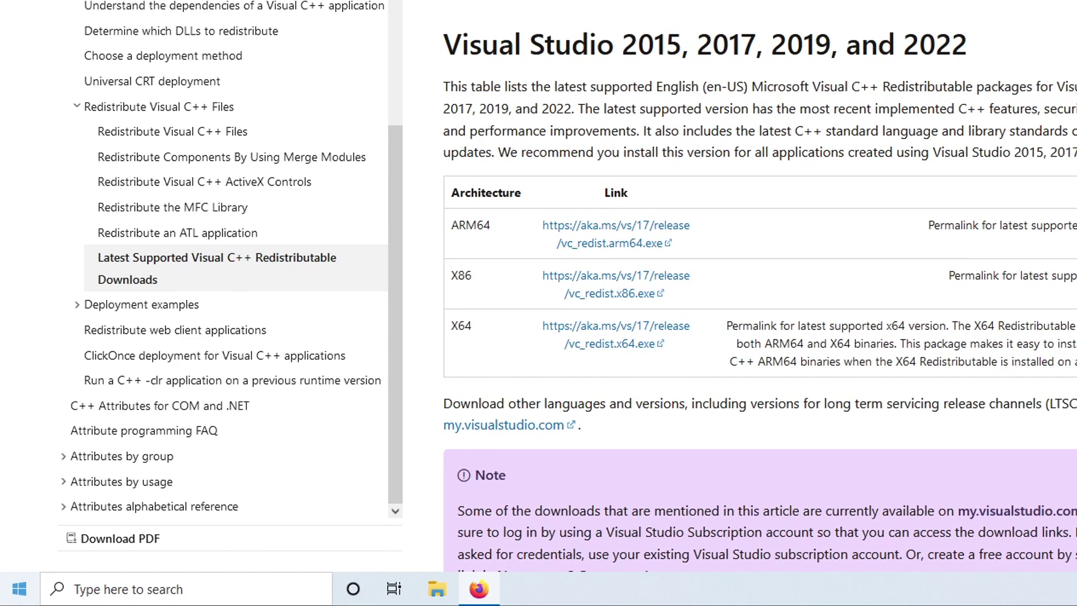
# Check the System page shows an x64-based processor, then download VC_redist.x64.exe from Microsoft Learn.
pyautogui.rightClick(3, 602)
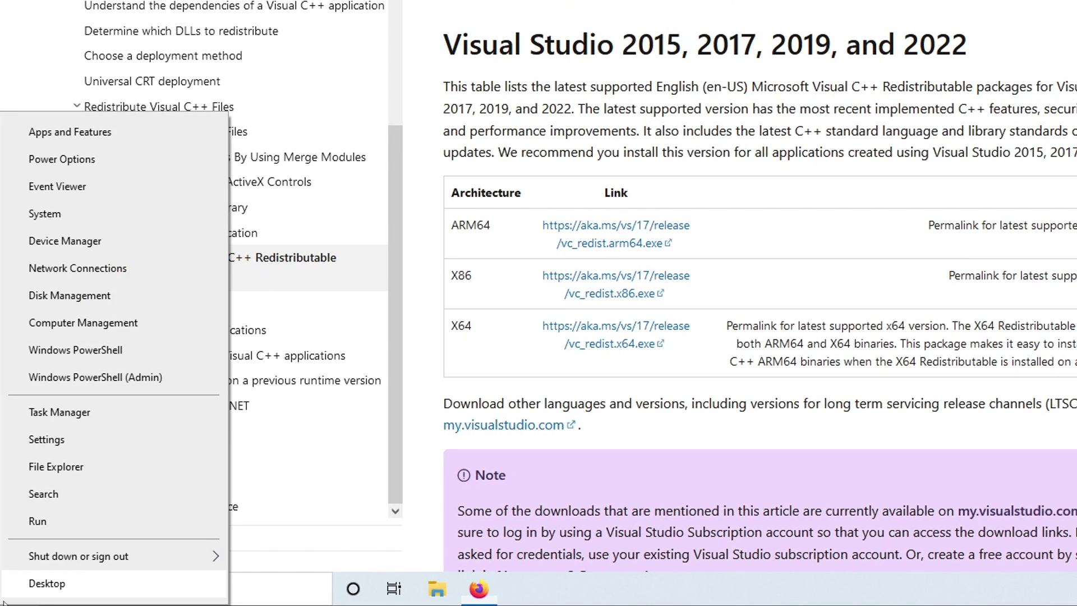
pyautogui.click(35, 218)
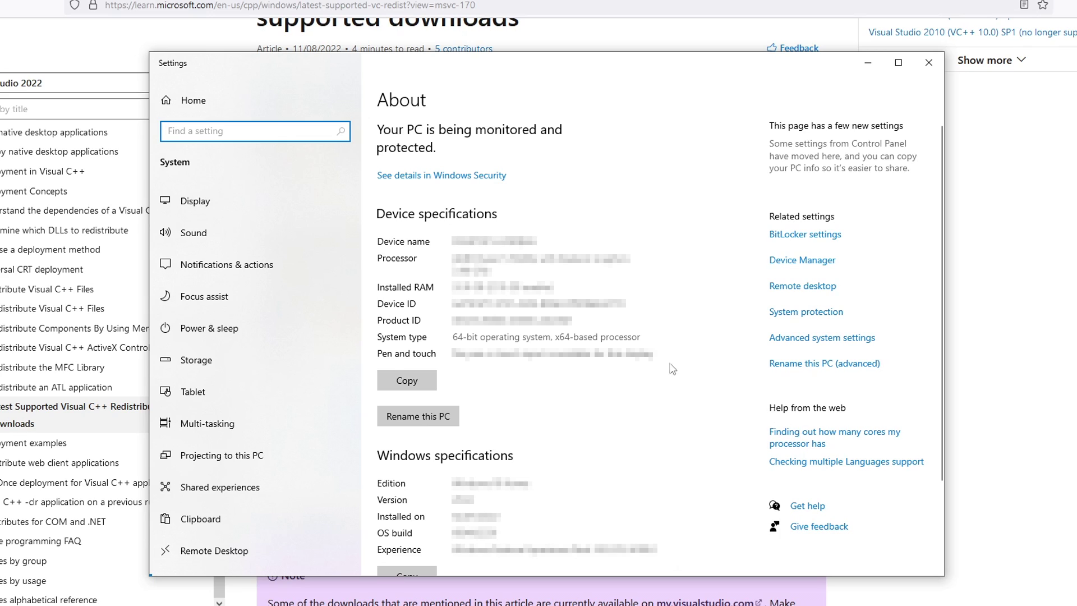
pyautogui.moveTo(555, 334); pyautogui.dragTo(641, 335)
pyautogui.click(615, 335)
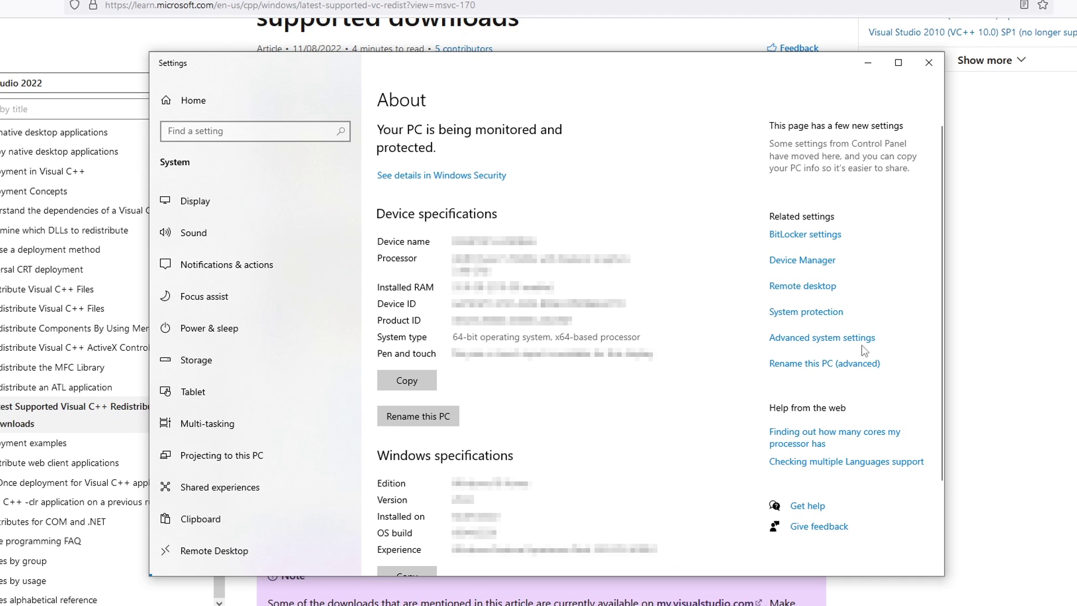
pyautogui.click(1050, 303)
pyautogui.click(392, 476)
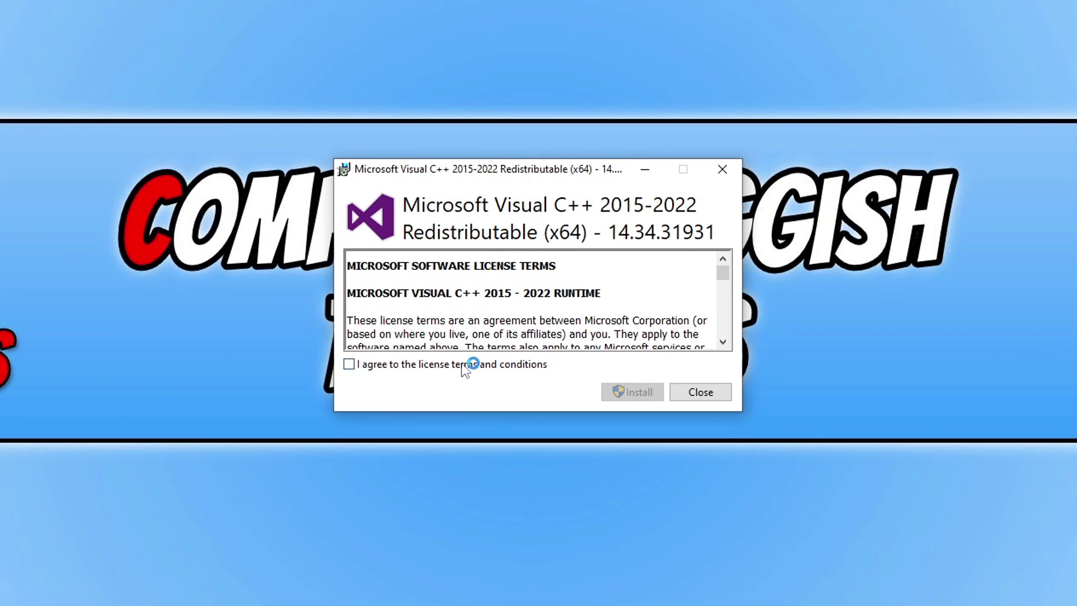
# Agree to the license terms and install the Visual C++ 2015–2022 x64 Redistributable.
pyautogui.click(395, 365)
pyautogui.click(644, 393)
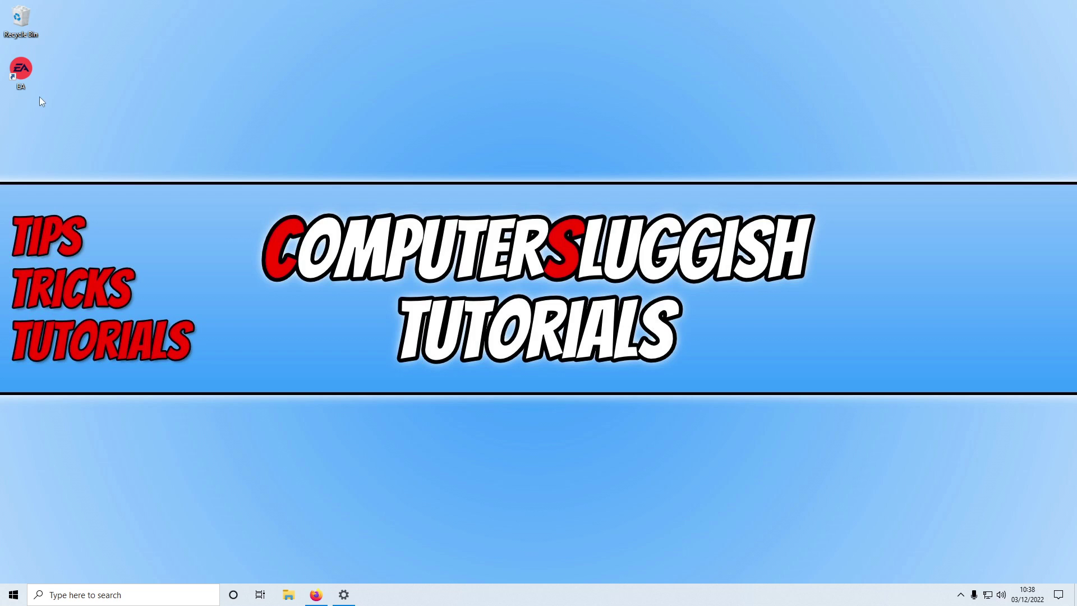
# Tick 'Run this program as an administrator' in the EA shortcut's Compatibility properties and apply it.
pyautogui.rightClick(19, 72)
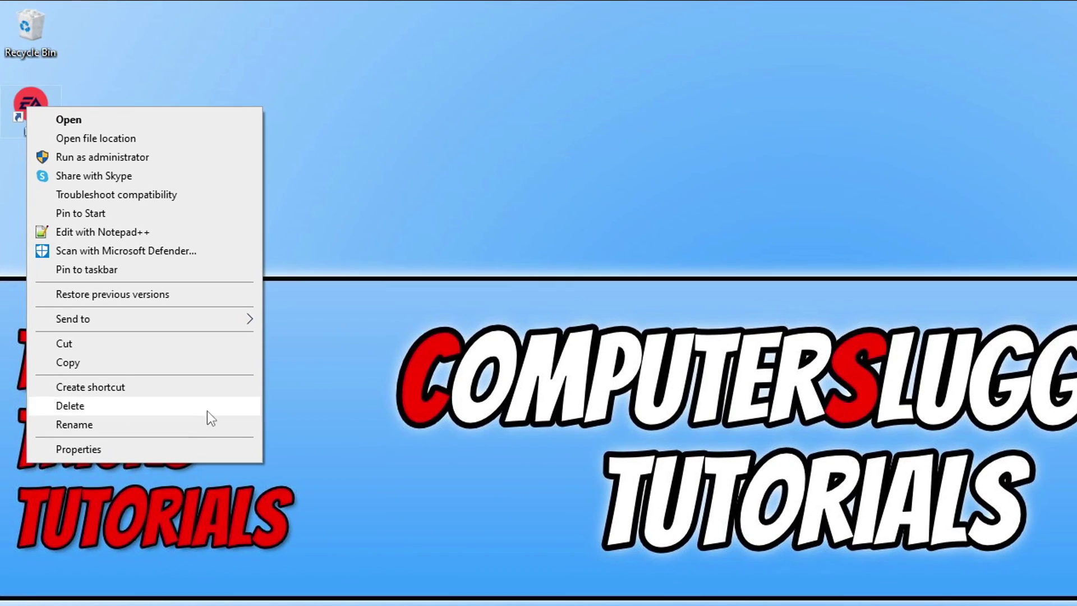
pyautogui.click(135, 385)
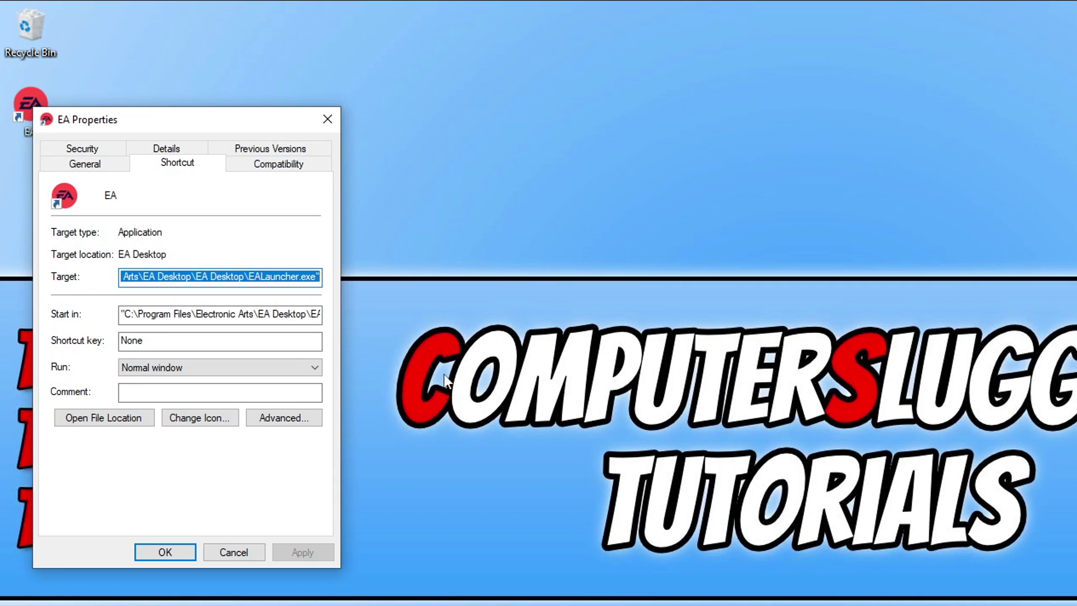
pyautogui.click(288, 161)
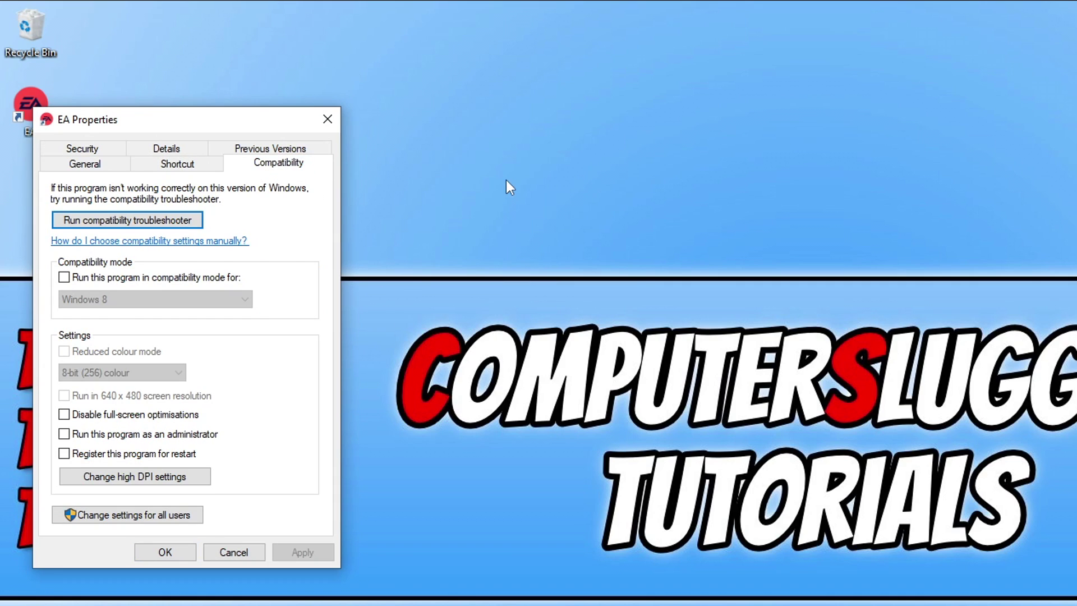
pyautogui.click(190, 433)
pyautogui.click(309, 550)
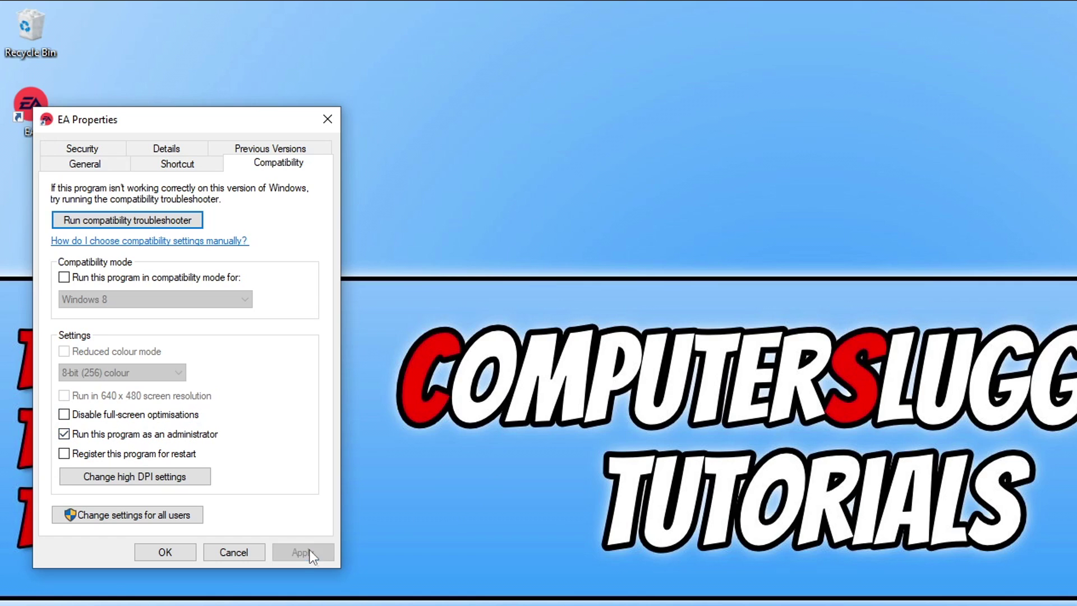
pyautogui.click(160, 553)
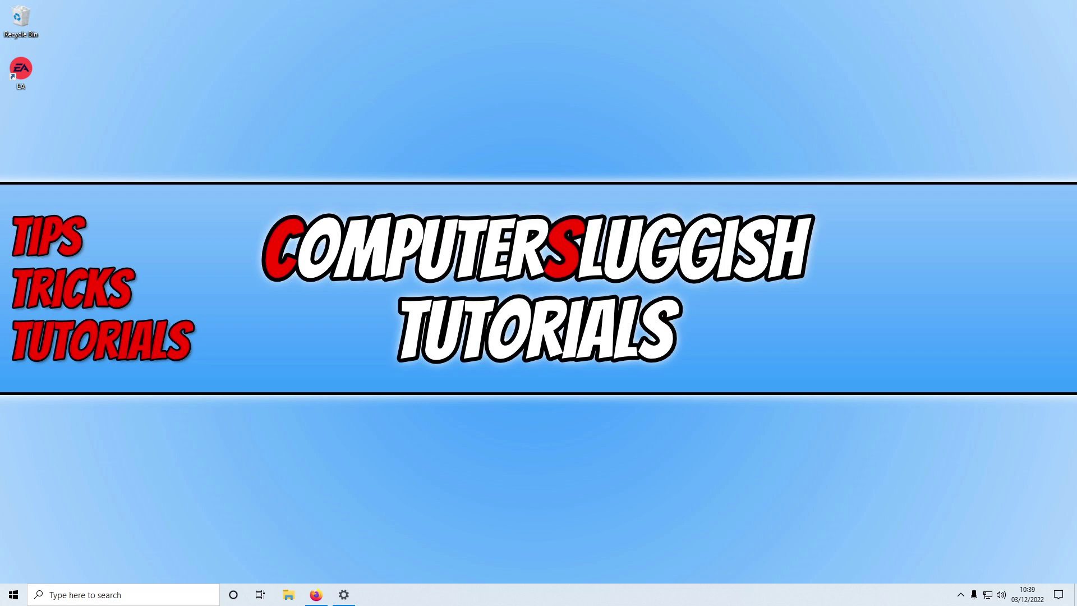
# Open File Explorer at %localappdata% and scroll to the EA folders.
pyautogui.press('super+e')
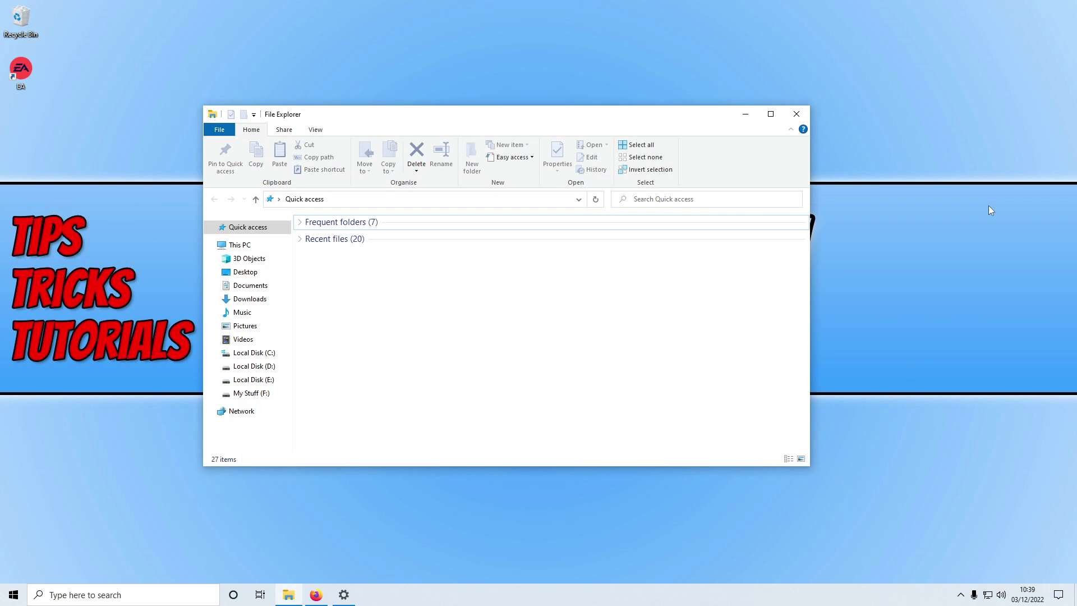
pyautogui.click(396, 198)
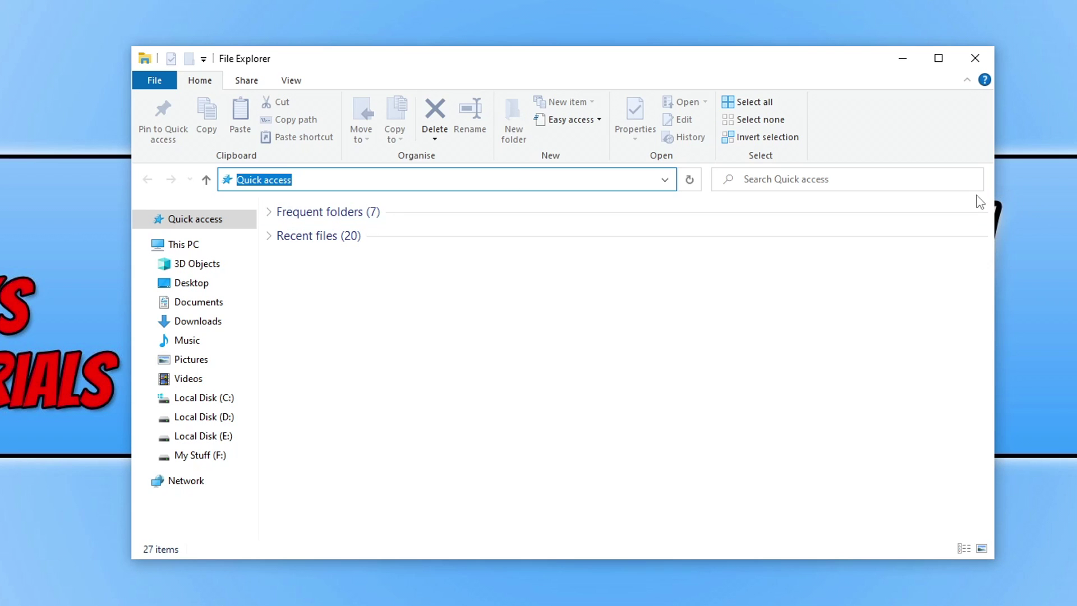
pyautogui.write('%')
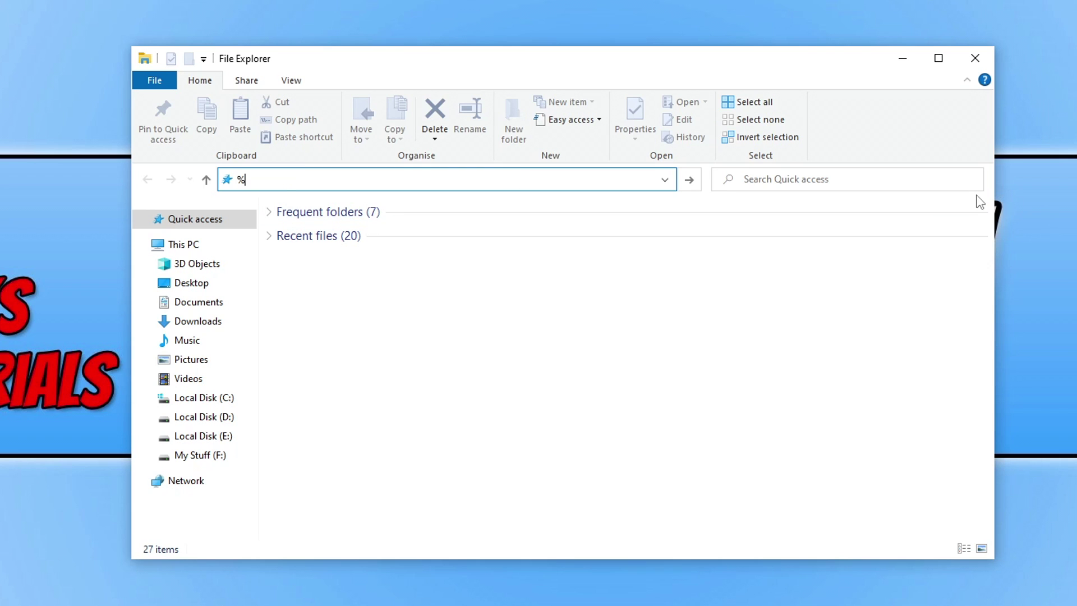
pyautogui.write('localappdata%')
pyautogui.press('Return')
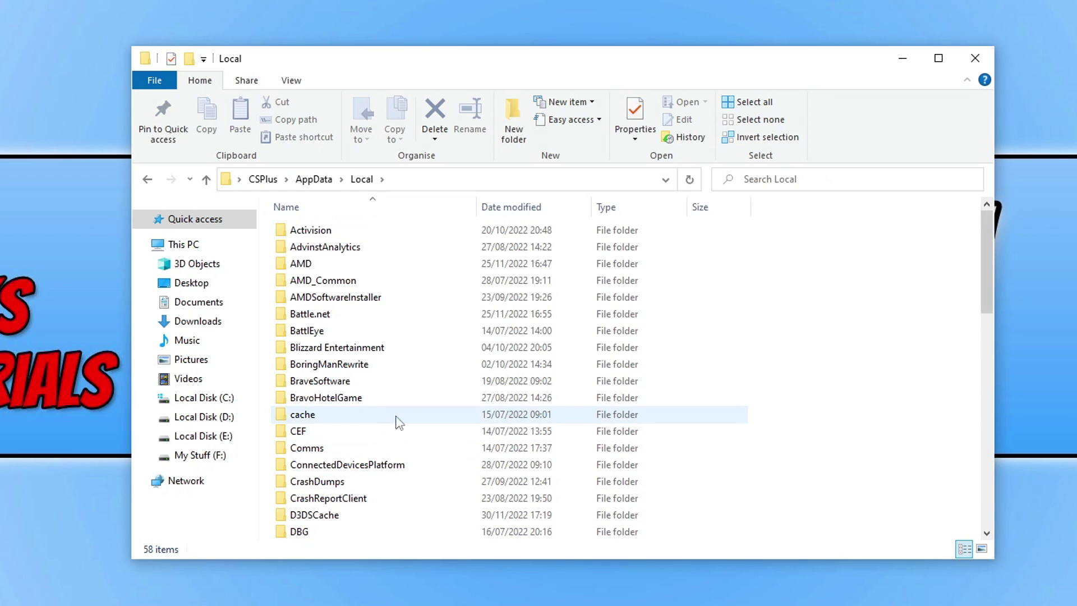
pyautogui.scroll(-6, 397, 423)
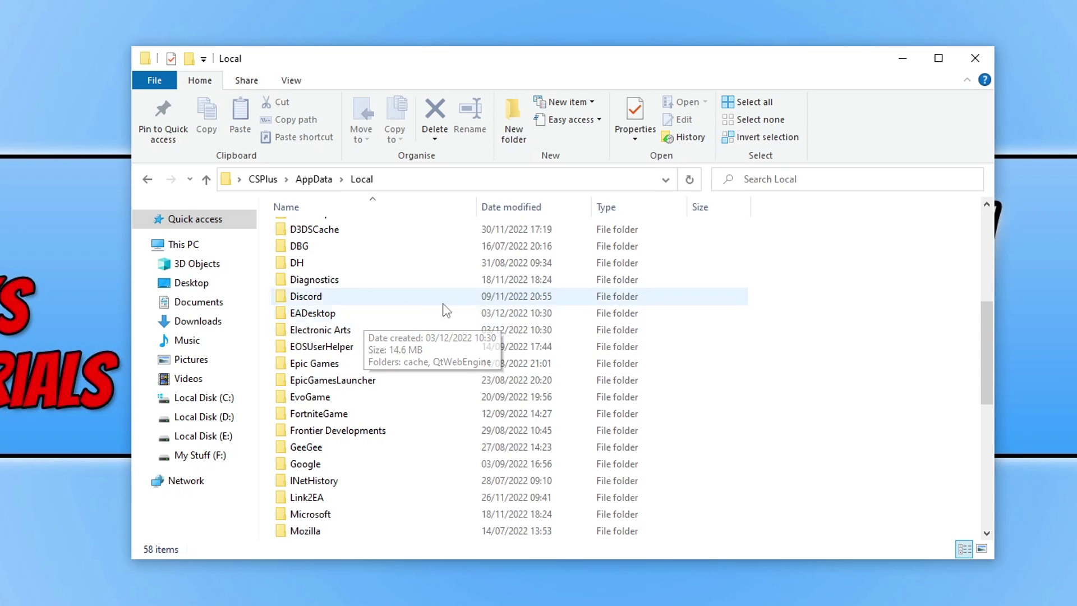
# Rename EADesktop to EADesktopBK and Electronic Arts to Electronic ArtsBK.
pyautogui.rightClick(331, 316)
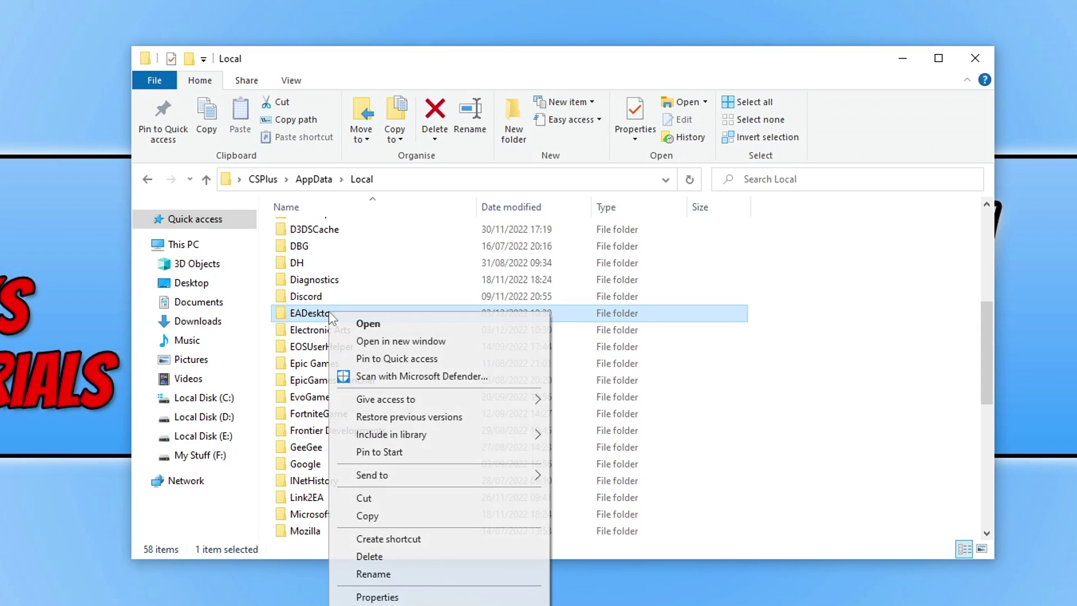
pyautogui.click(474, 575)
pyautogui.click(351, 309)
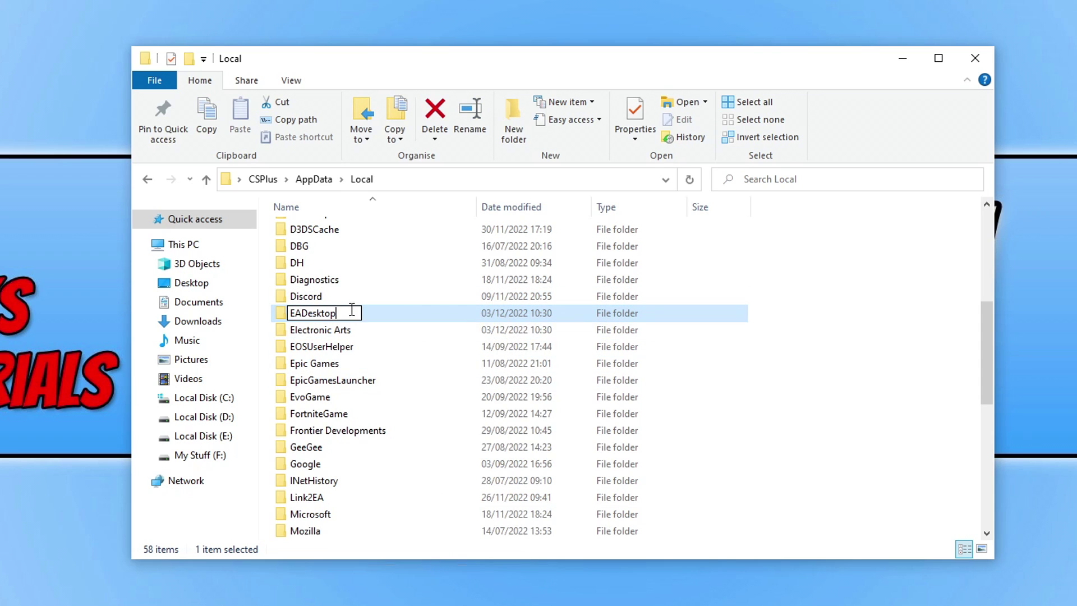
pyautogui.write('BK')
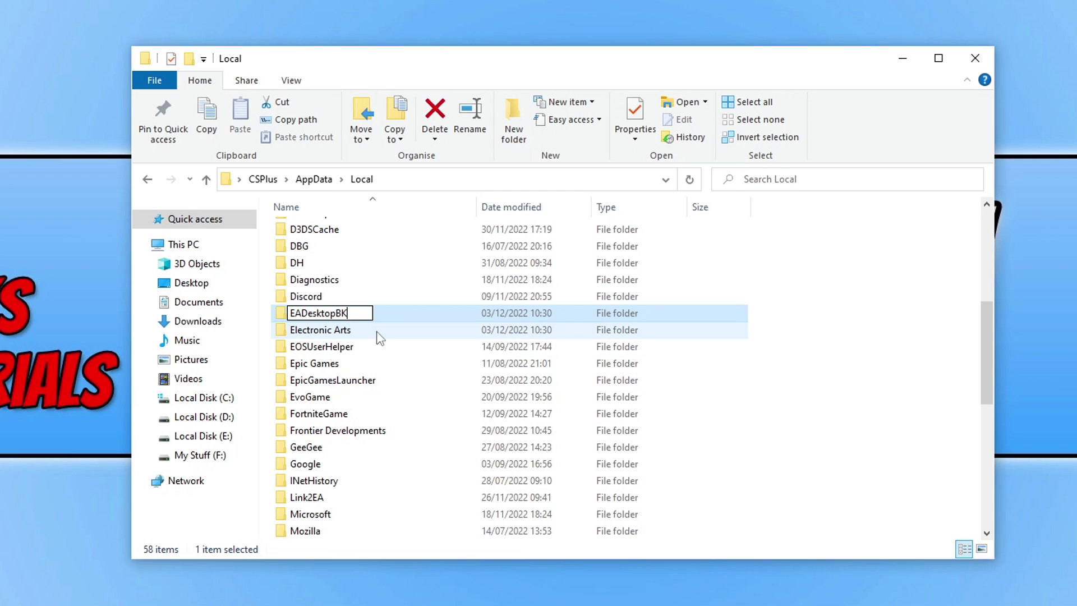
pyautogui.click(837, 312)
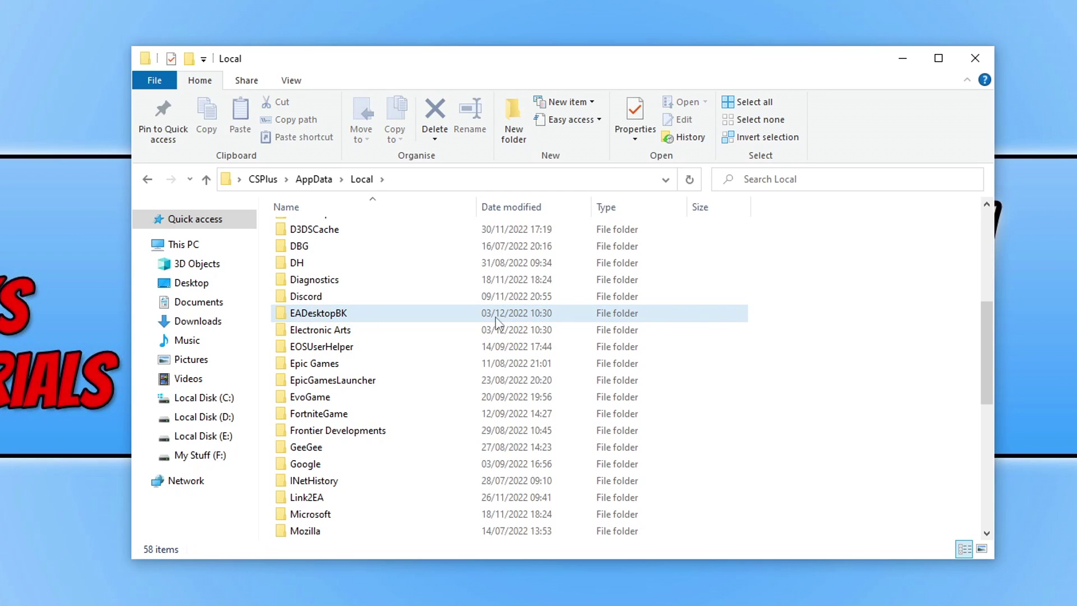
pyautogui.rightClick(323, 332)
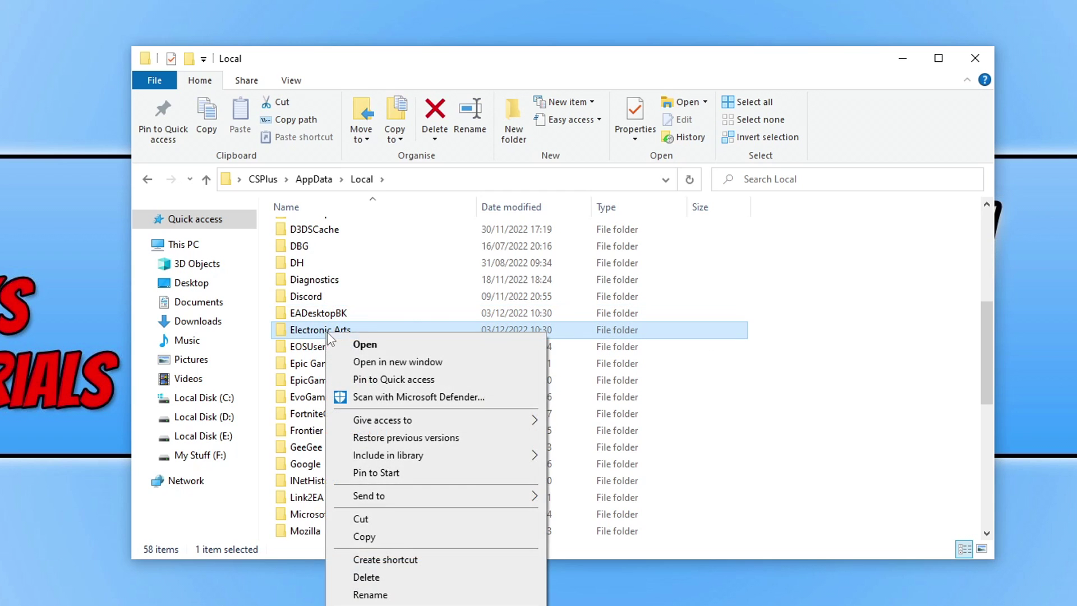
pyautogui.click(435, 594)
pyautogui.click(362, 330)
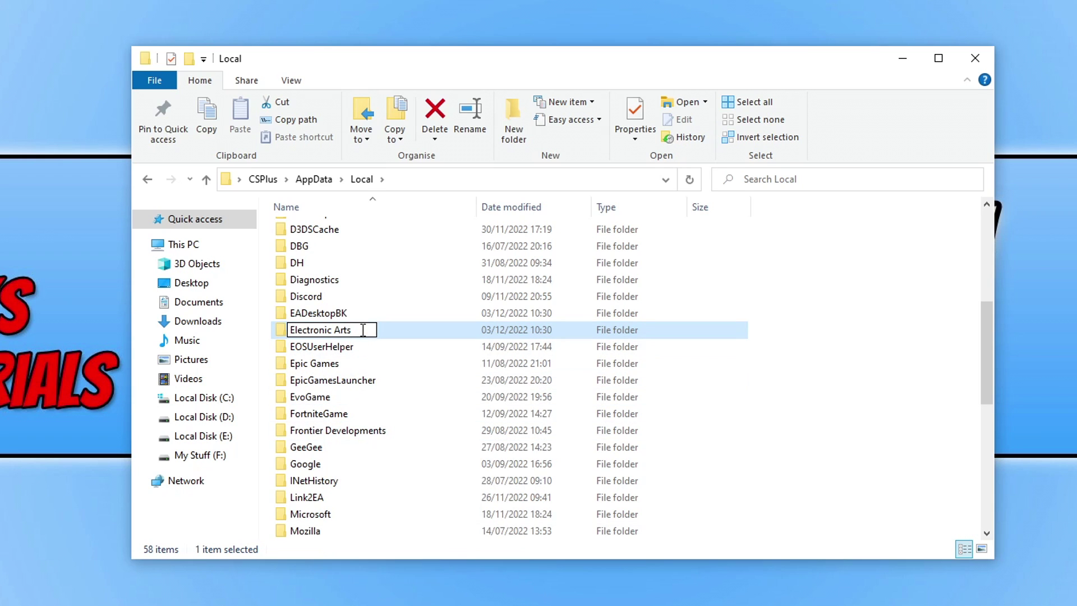
pyautogui.write('BK')
pyautogui.click(857, 334)
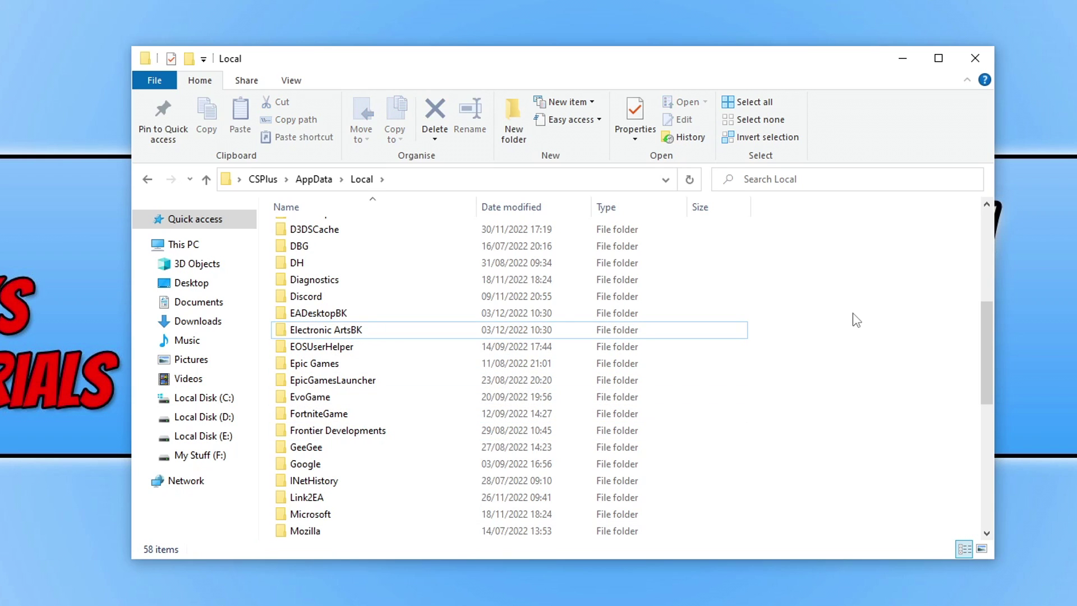